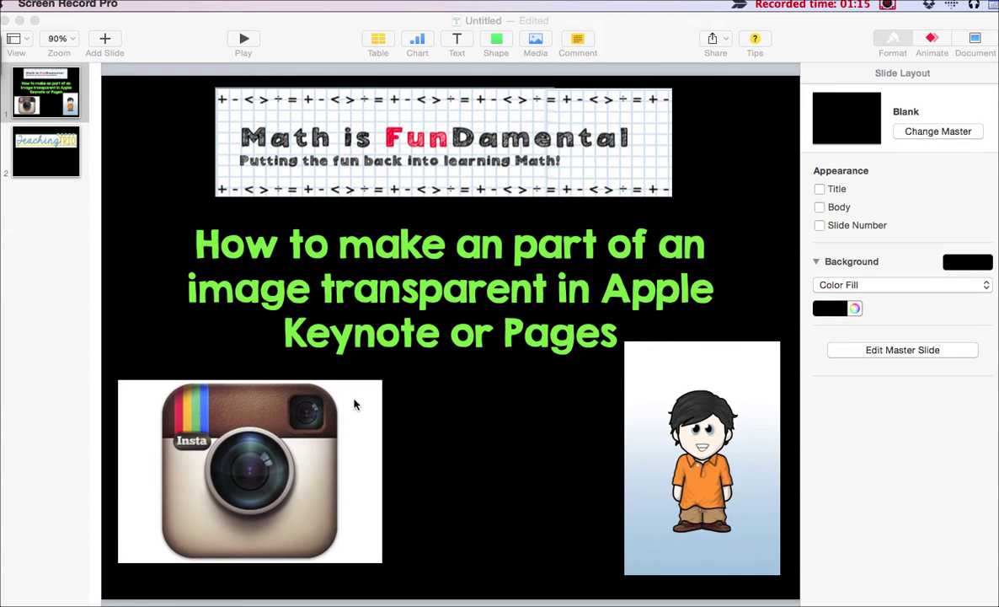
Select the Instagram icon image and turn on Instant Alpha for it
click(448, 423)
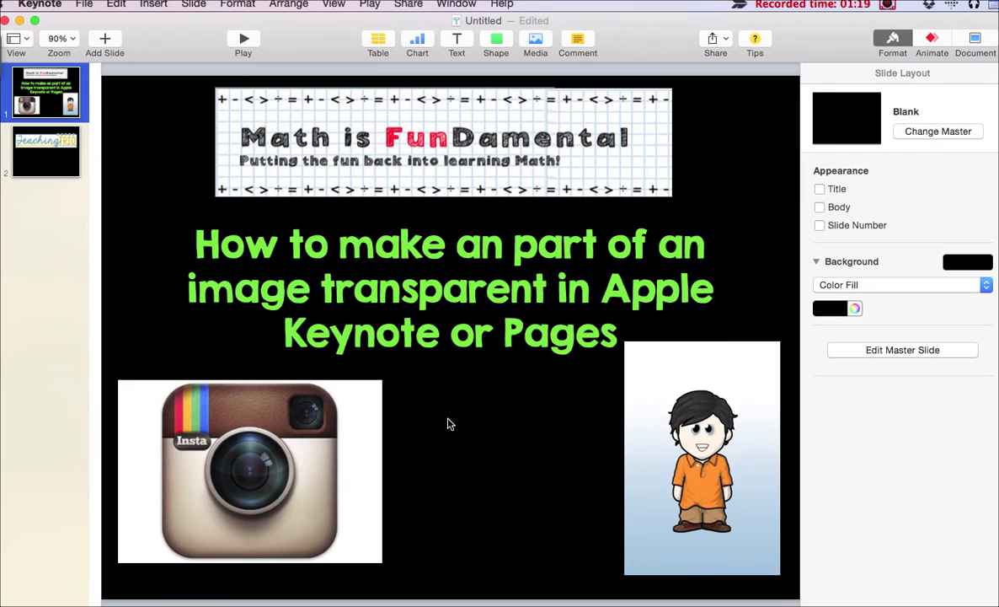
click(358, 421)
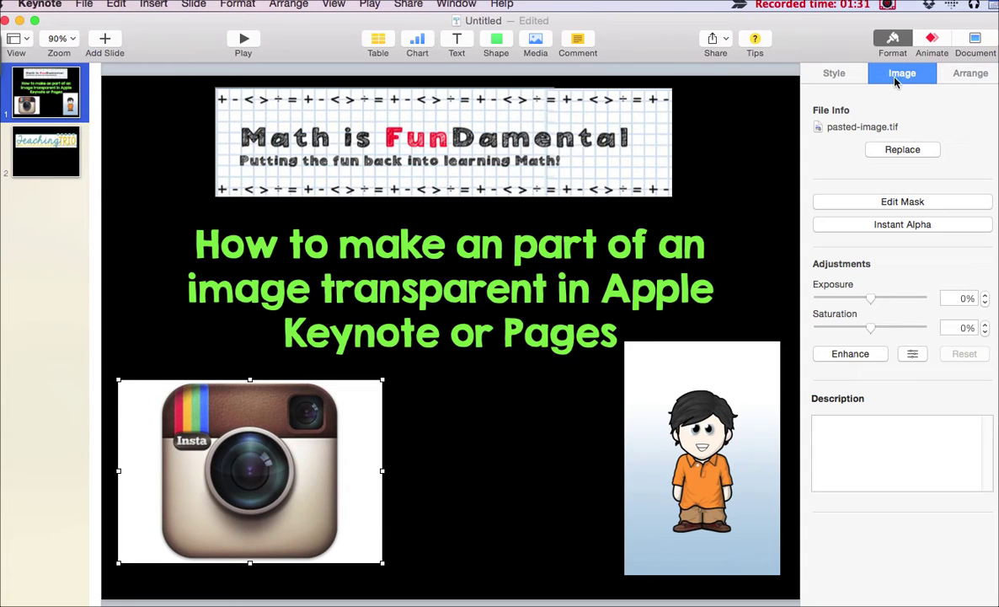
click(906, 228)
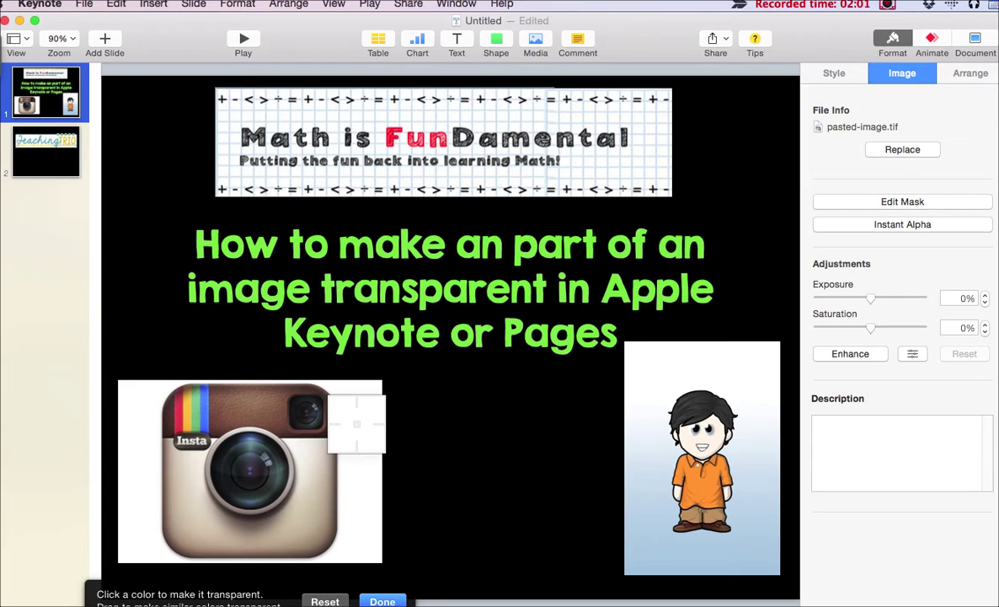
Drag across the Instagram icon's white background until it clears, then confirm with Done
drag(357, 423, 358, 424)
drag(126, 405, 133, 412)
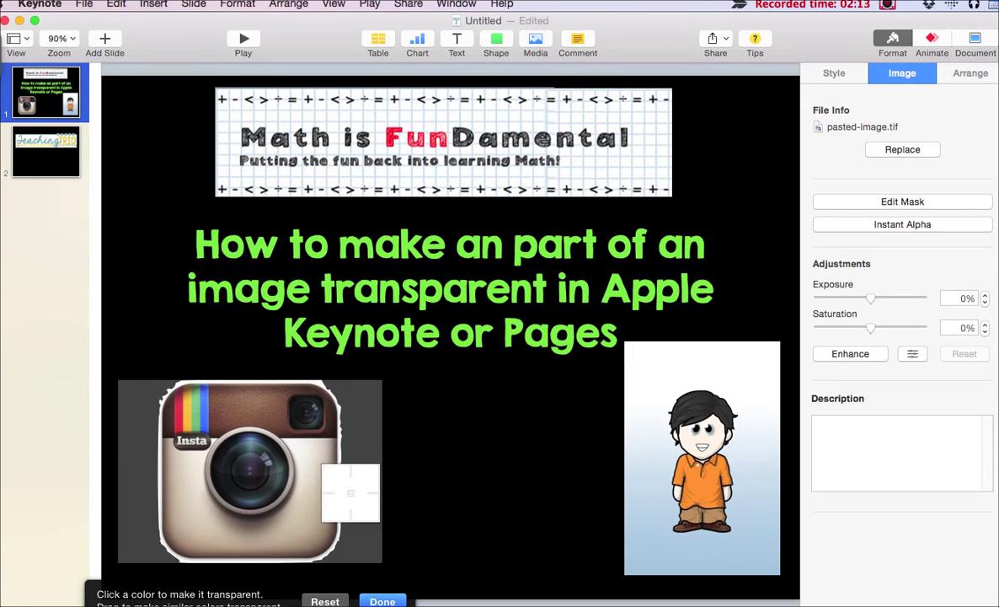
click(351, 492)
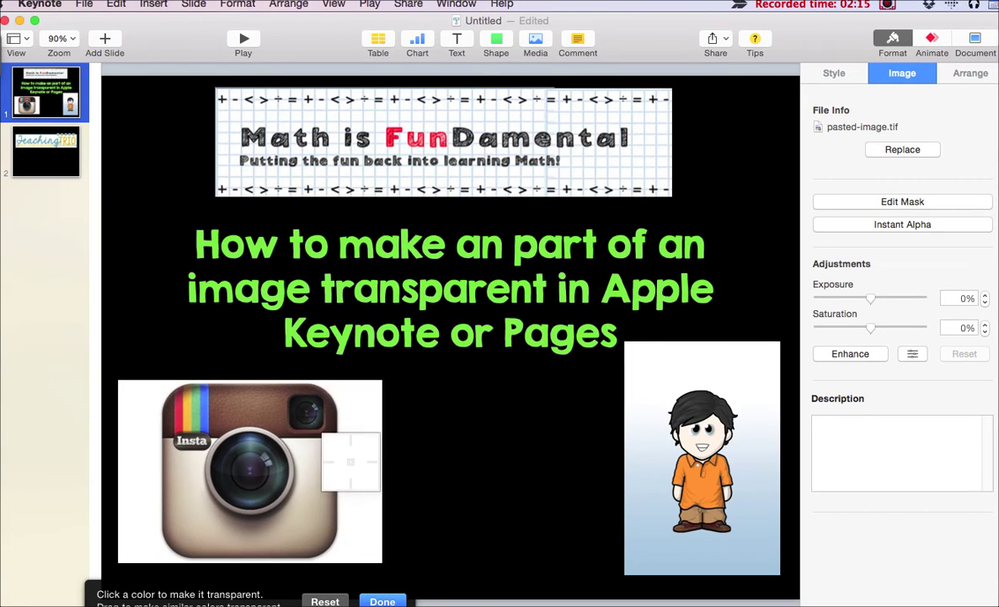
click(362, 454)
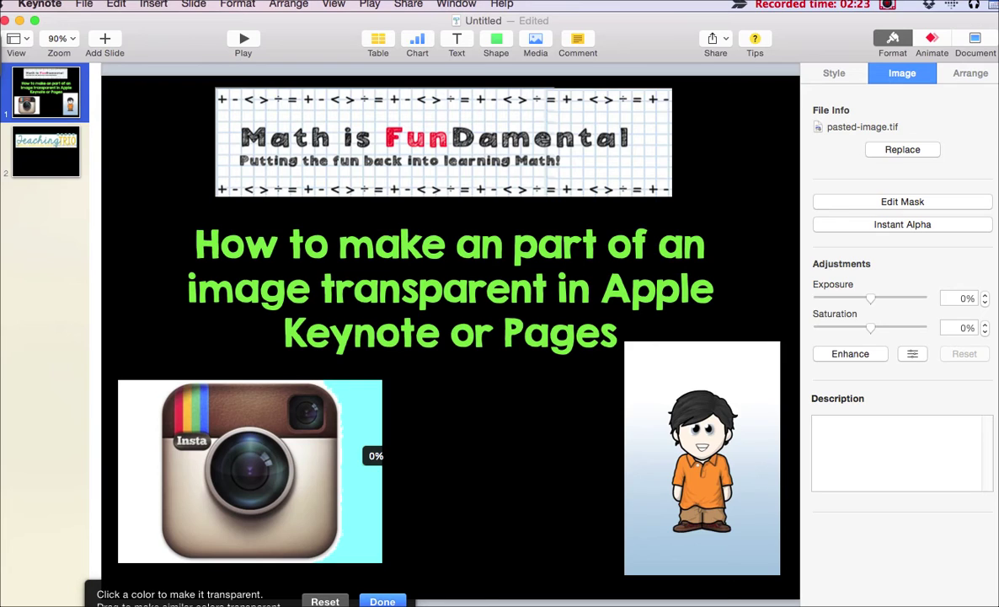
drag(346, 424, 354, 325)
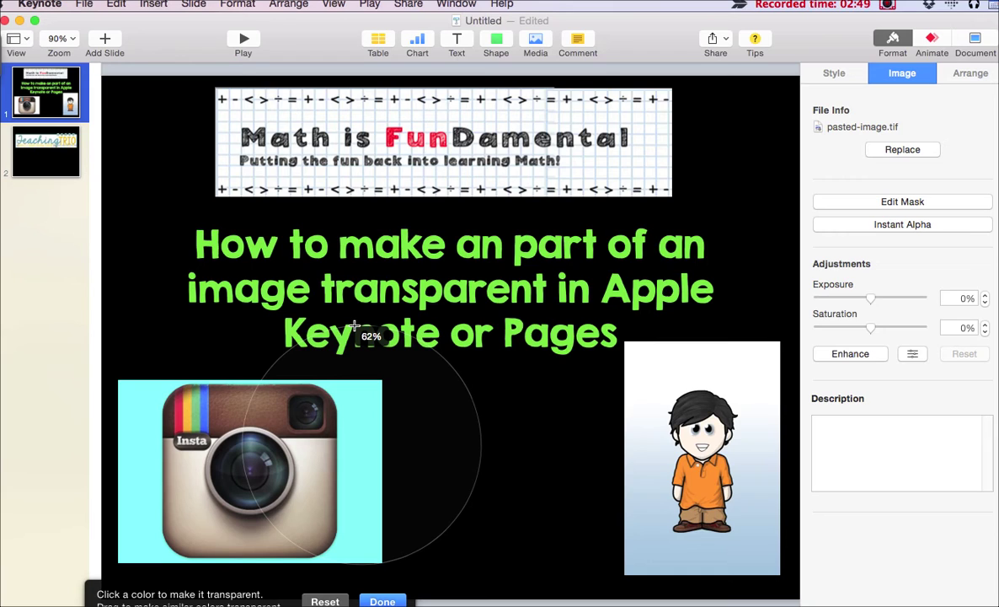
drag(355, 327, 355, 329)
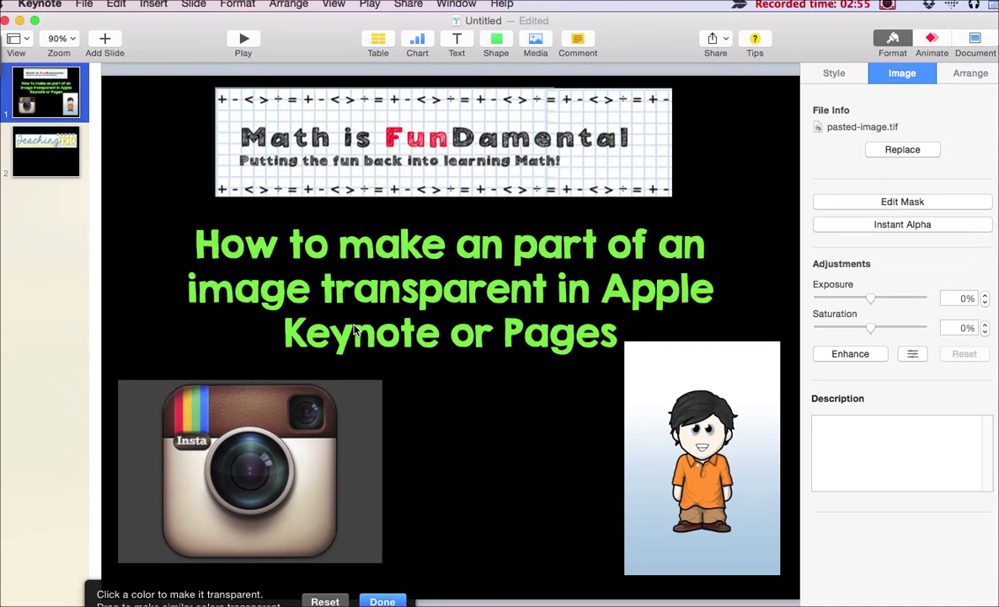
click(379, 600)
click(398, 540)
Move the transparent Instagram icon toward the lower left, then select the cartoon boy image
mouse_move(285, 496)
mouse_down()
mouse_move(438, 523)
mouse_move(291, 502)
mouse_up()
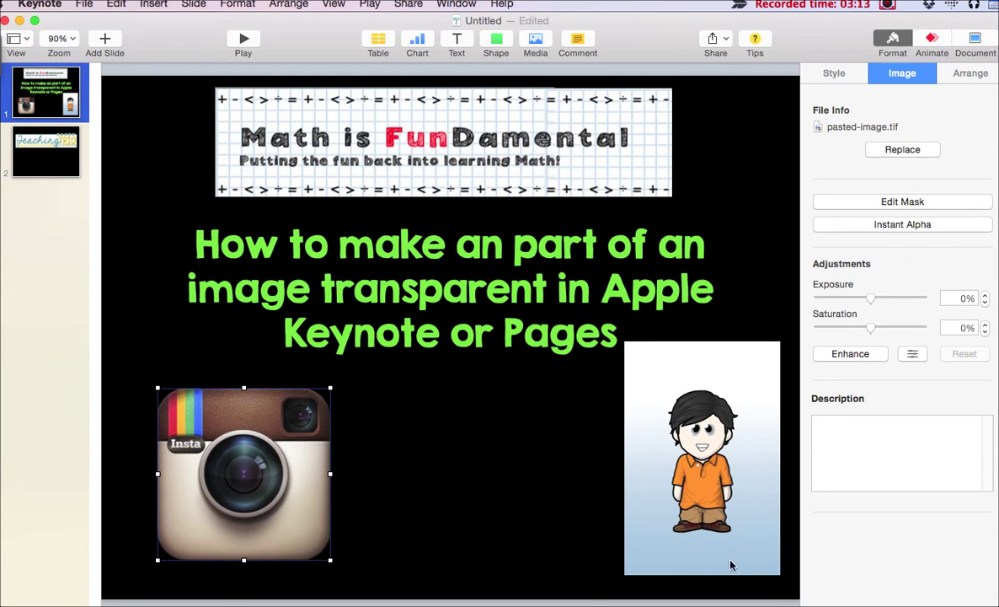
click(909, 225)
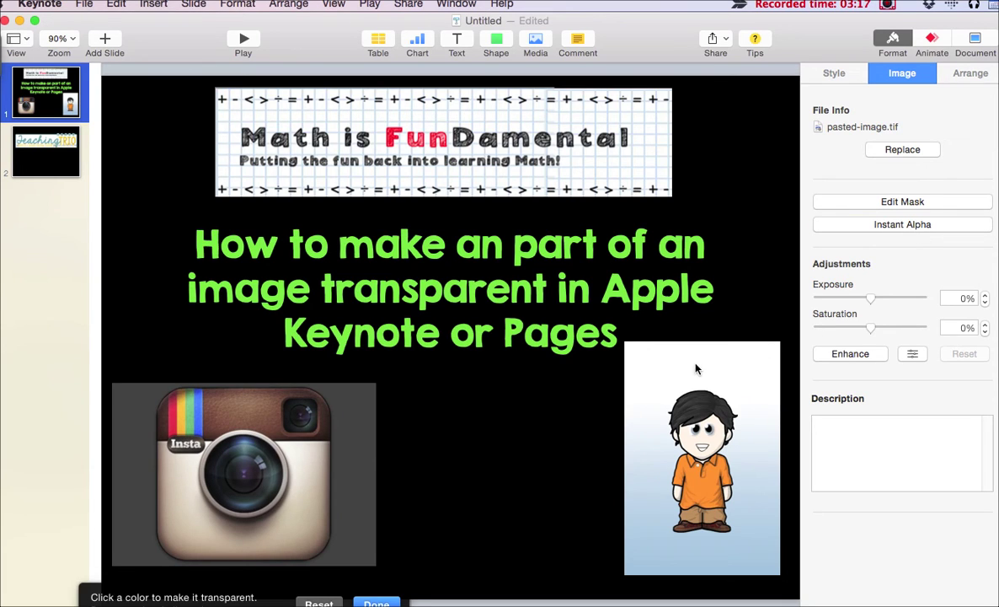
click(662, 374)
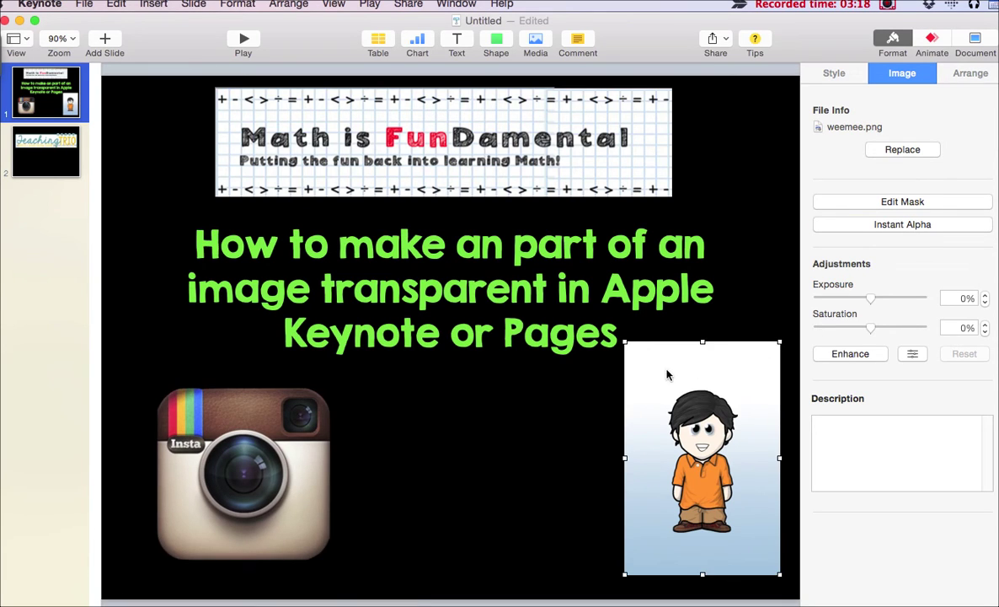
Clear the cartoon boy's white-to-blue gradient background with Instant Alpha and move him up-left
click(909, 226)
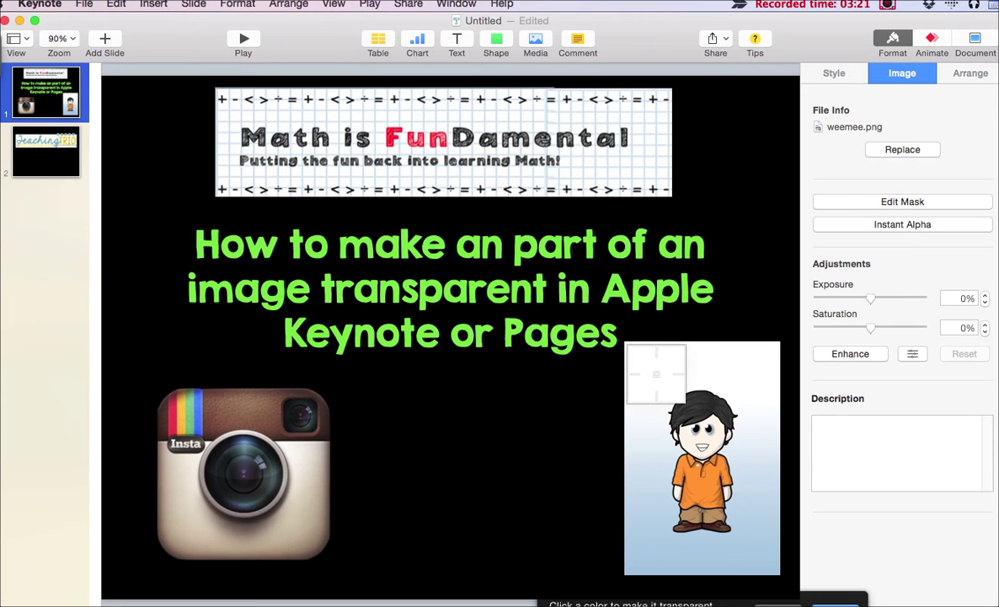
click(656, 371)
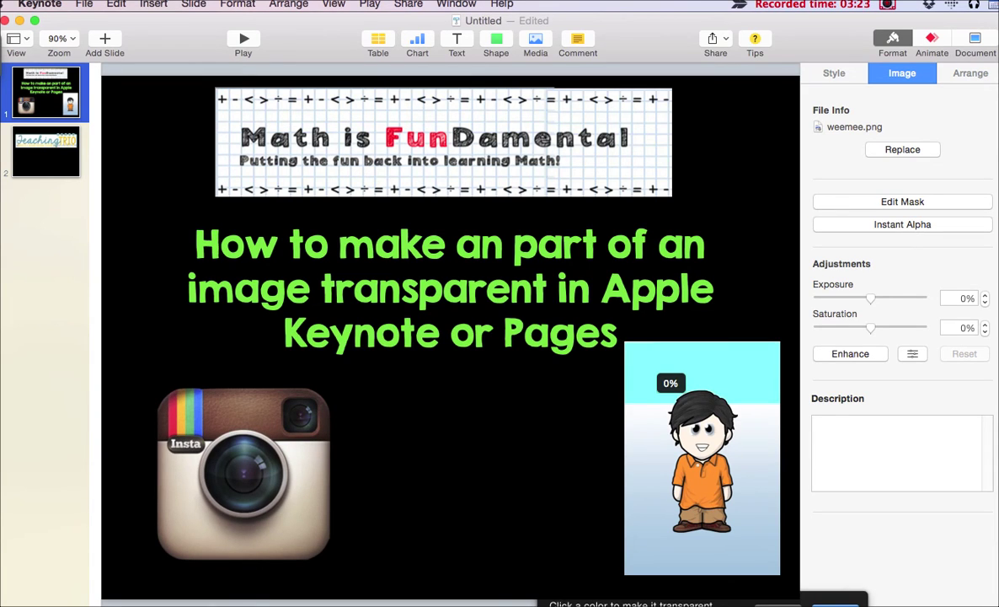
drag(654, 372, 661, 305)
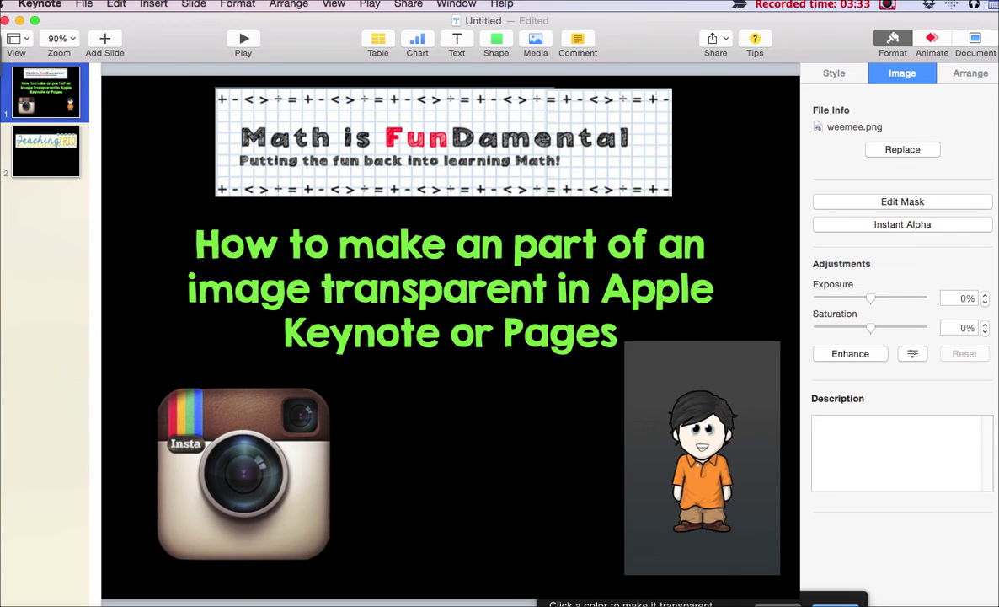
key(Return)
click(530, 491)
drag(706, 528, 769, 566)
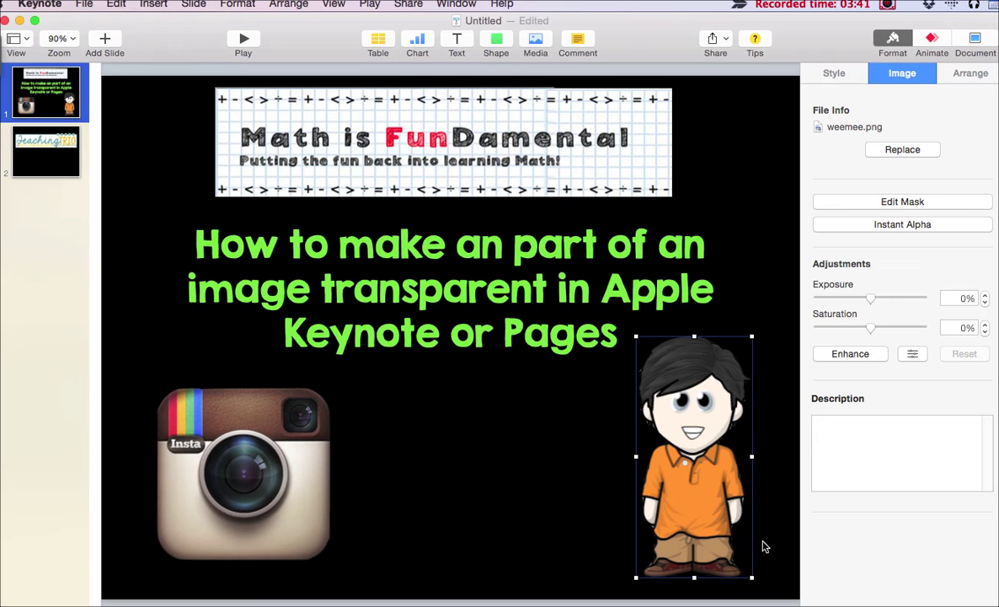
On slide 2, select the Teaching Trio banner and clear its white background with Instant Alpha
click(68, 166)
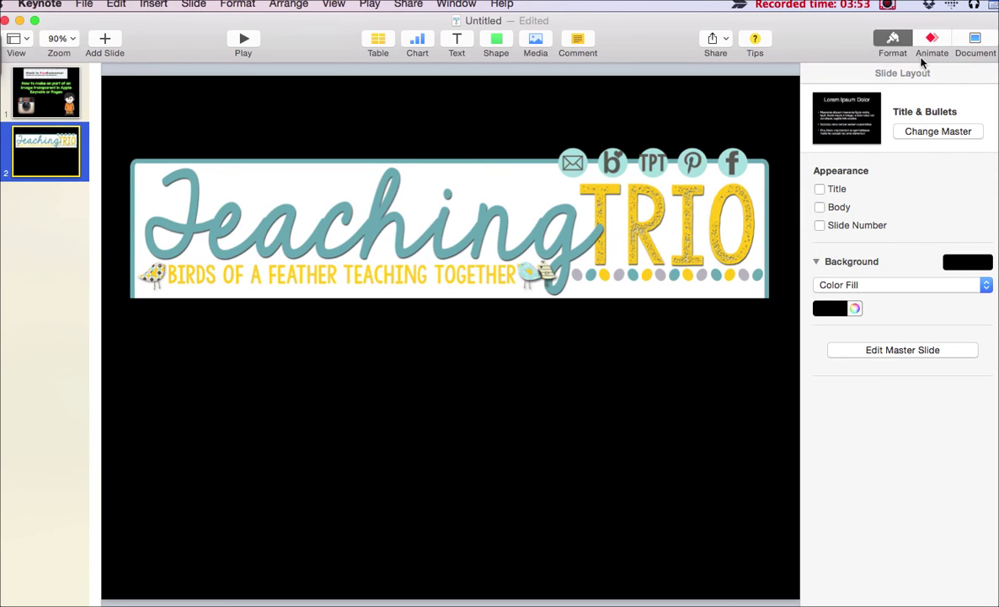
click(672, 226)
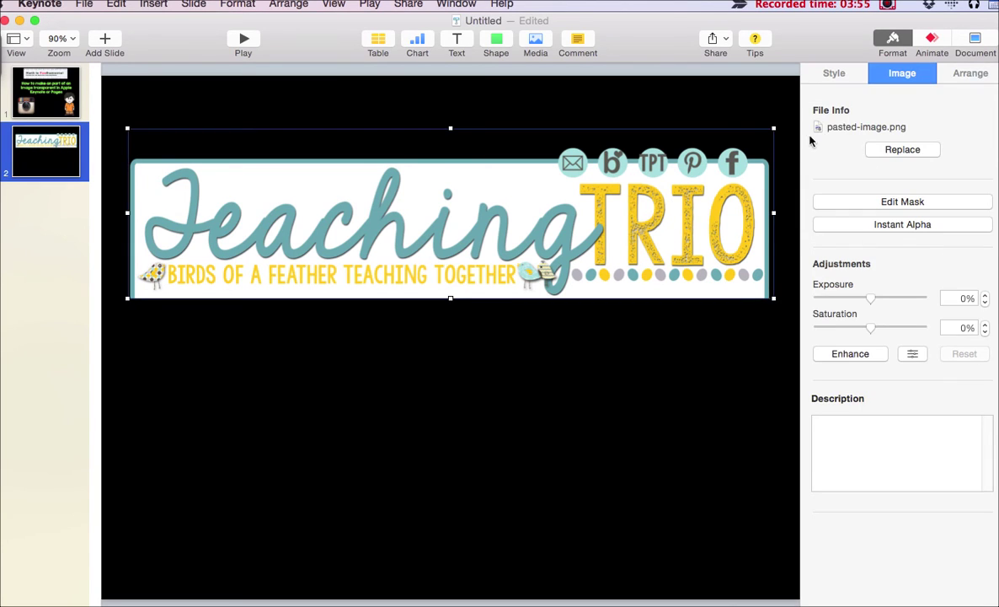
click(899, 226)
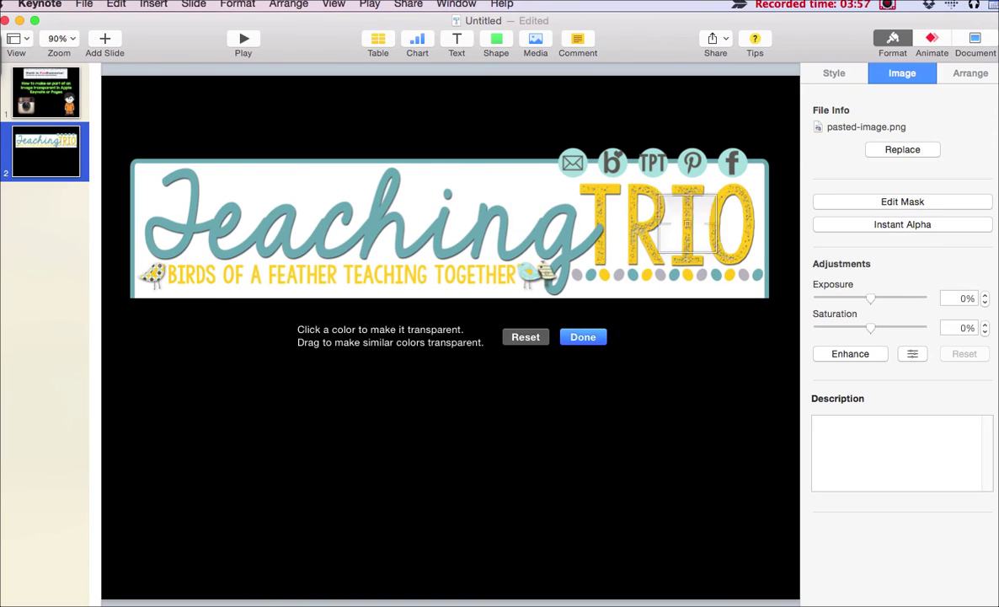
drag(438, 192, 460, 201)
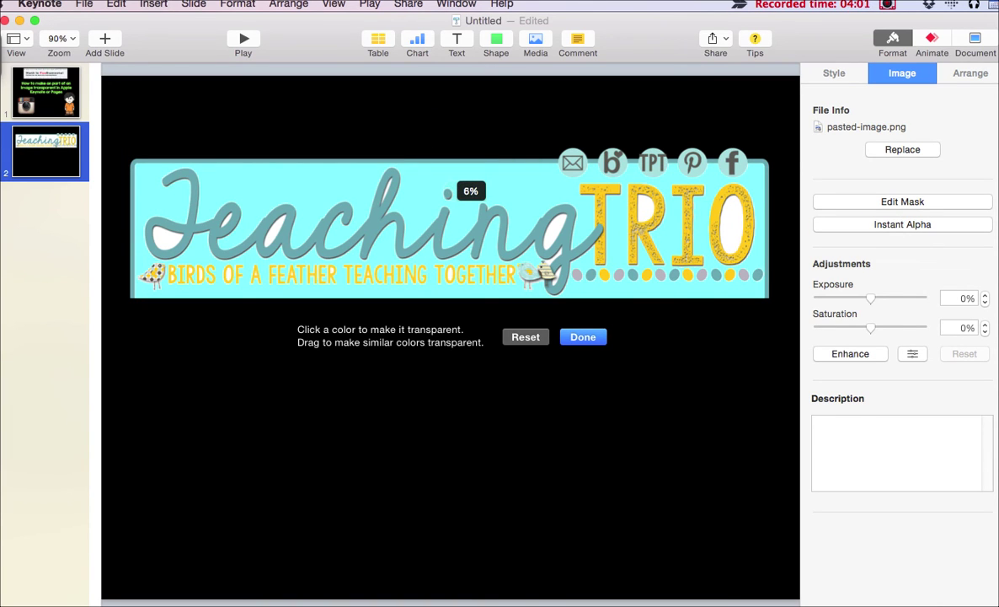
drag(447, 194, 458, 178)
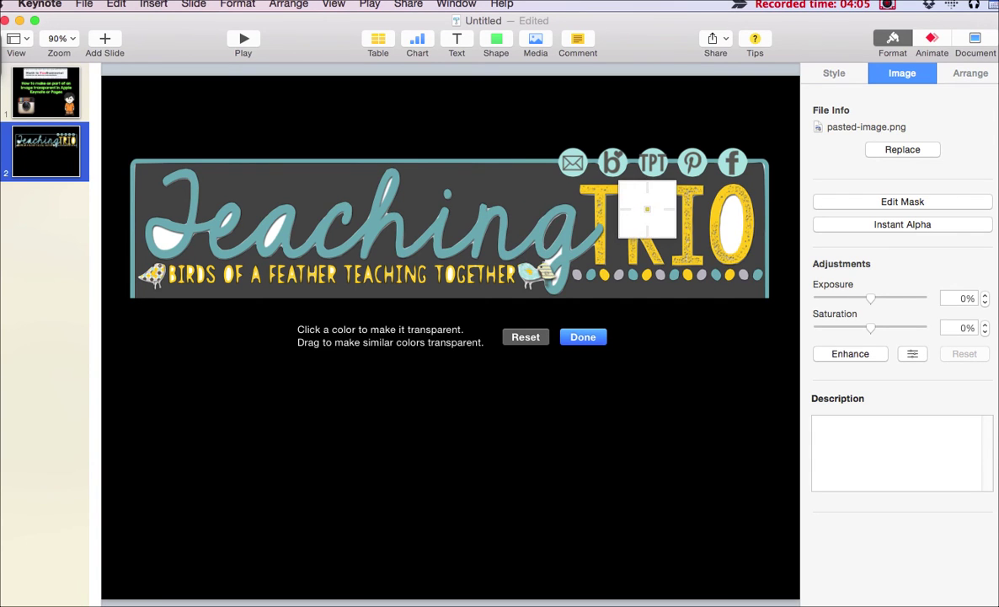
Clear leftover white inside the O of TRIO and near 'ch', then raise the banner
click(727, 212)
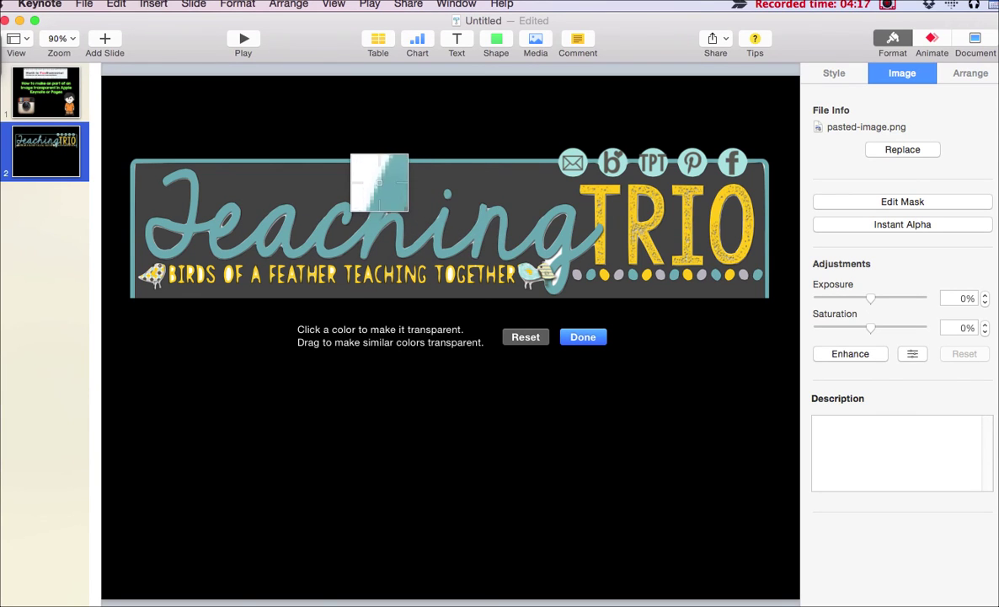
drag(389, 178, 386, 189)
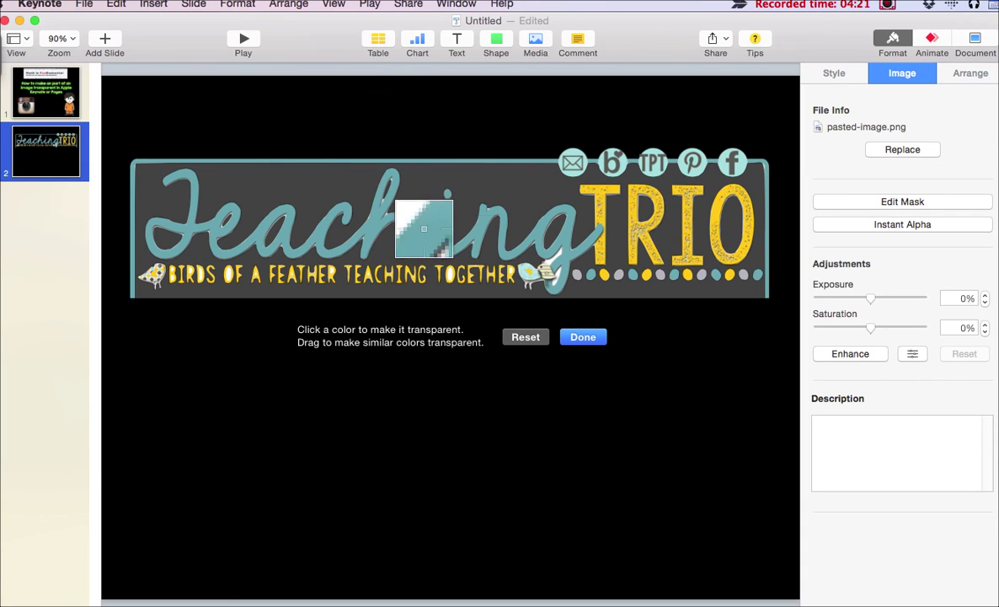
drag(389, 205, 402, 199)
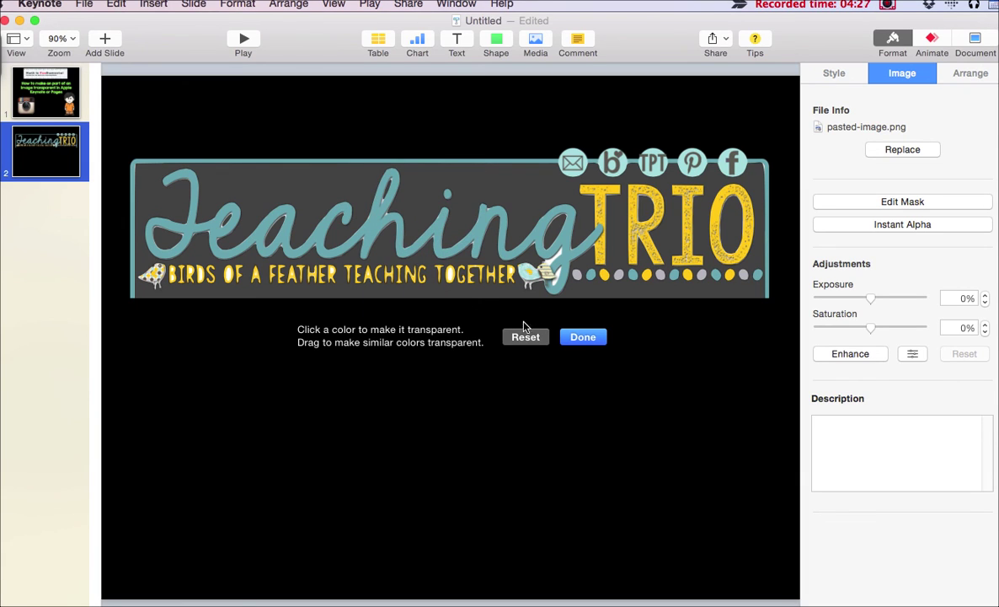
click(586, 341)
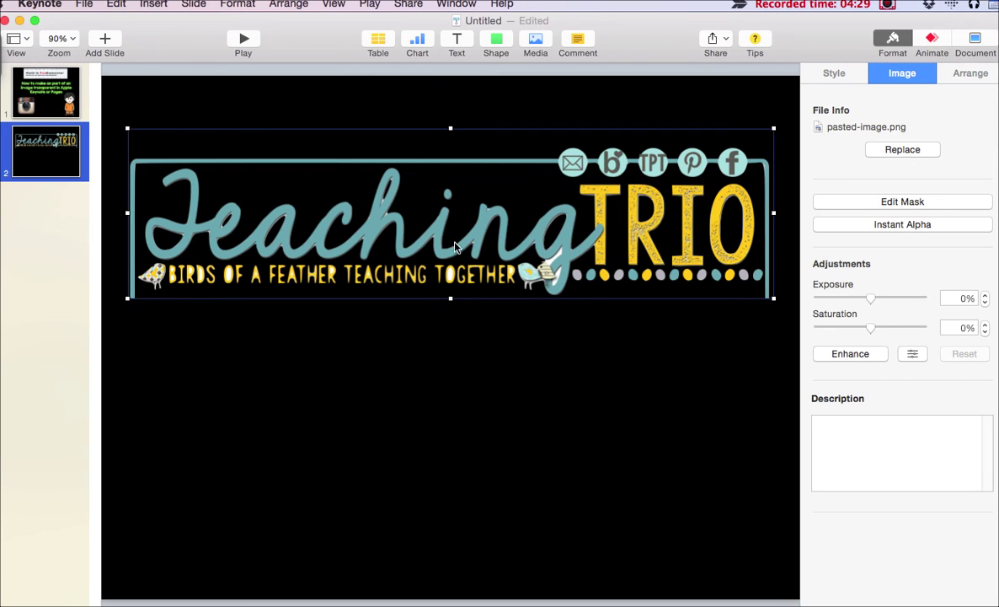
drag(446, 242, 435, 211)
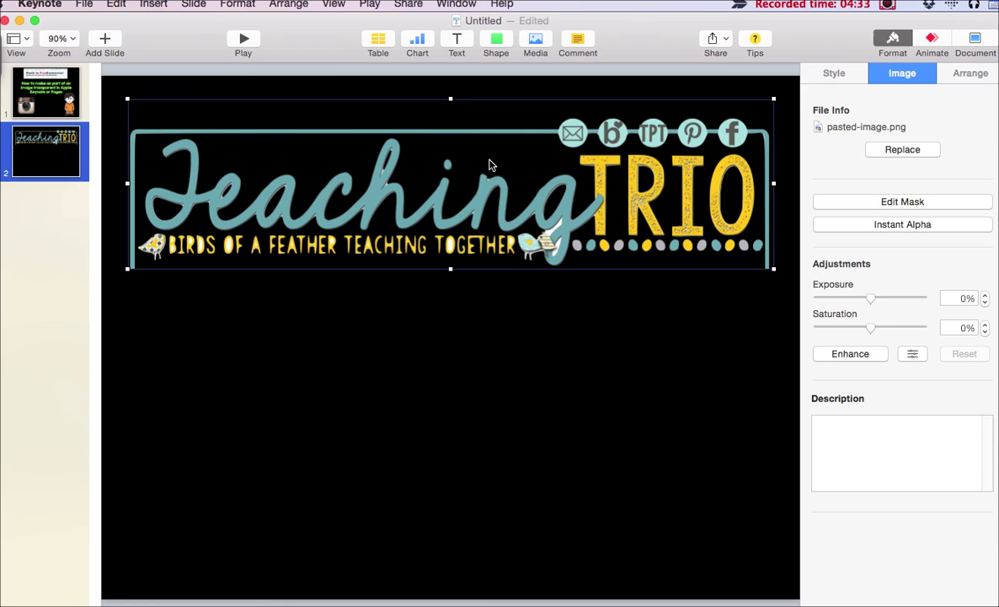